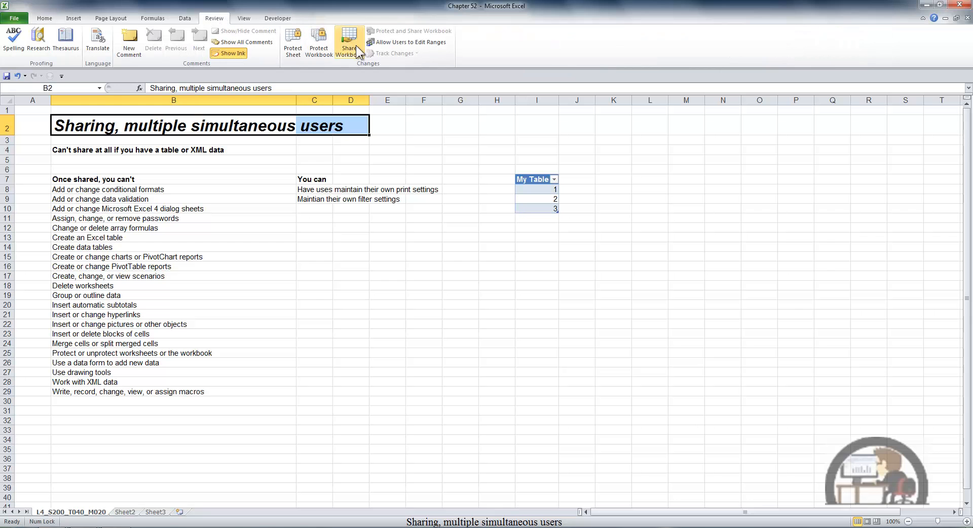
Try to share the workbook, and convert the My Table table in I7:I10 to a normal range.
{"action": "left_click", "coordinate": [355, 46]}
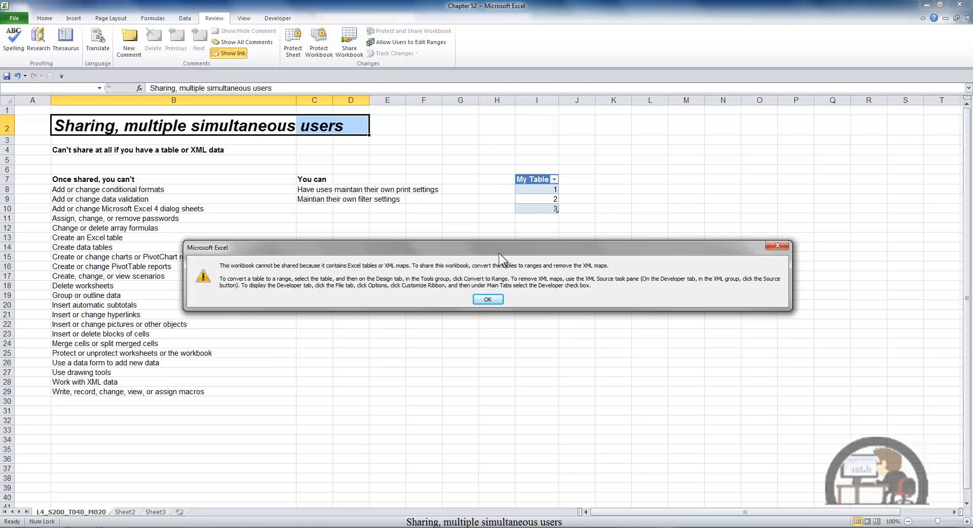
{"action": "left_click", "coordinate": [486, 300]}
{"action": "left_click_drag", "start_coordinate": [532, 180], "coordinate": [540, 208]}
{"action": "right_click", "coordinate": [540, 192]}
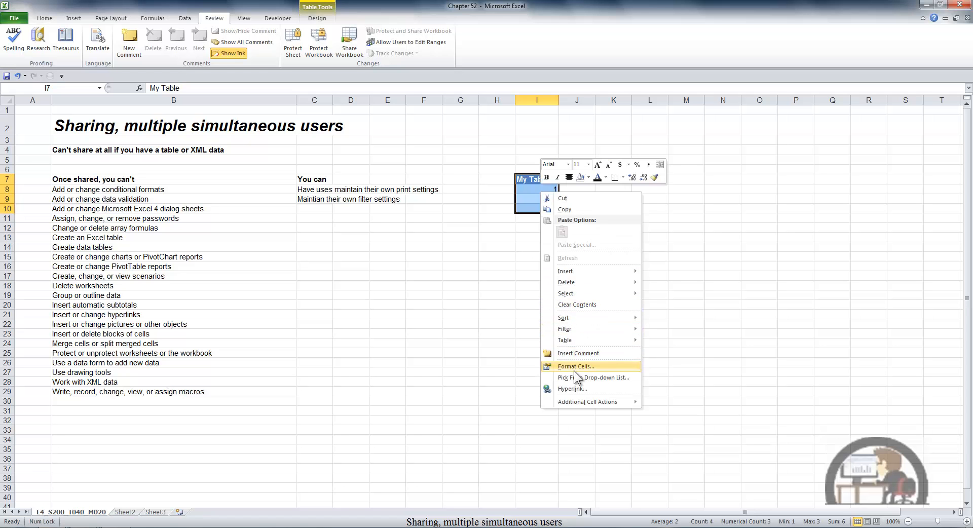
{"action": "mouse_move", "coordinate": [569, 342]}
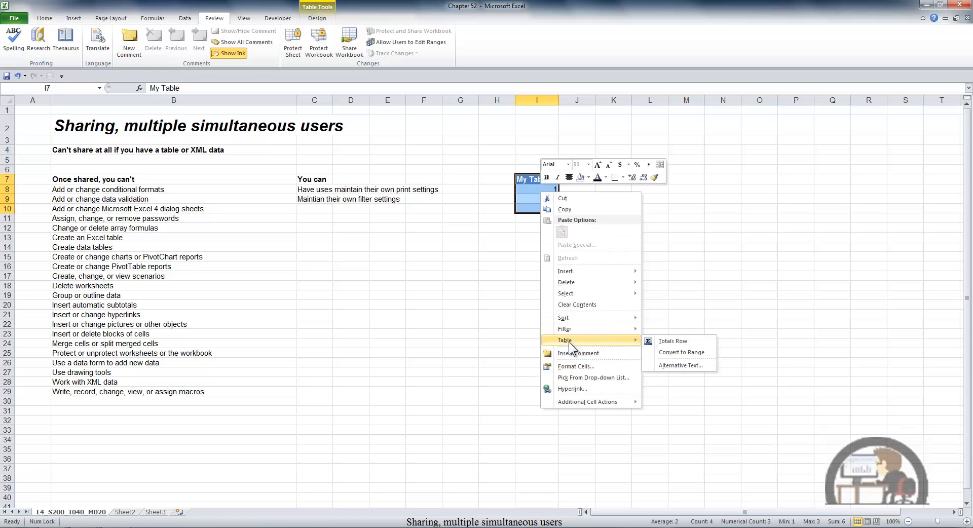
{"action": "left_click", "coordinate": [693, 351]}
{"action": "left_click", "coordinate": [473, 296]}
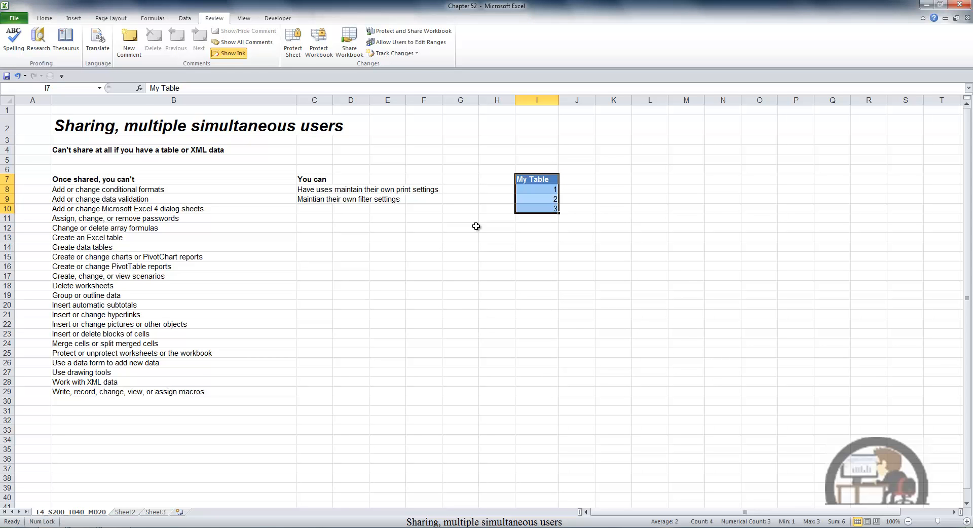
{"action": "left_click", "coordinate": [395, 228]}
{"action": "left_click", "coordinate": [357, 42]}
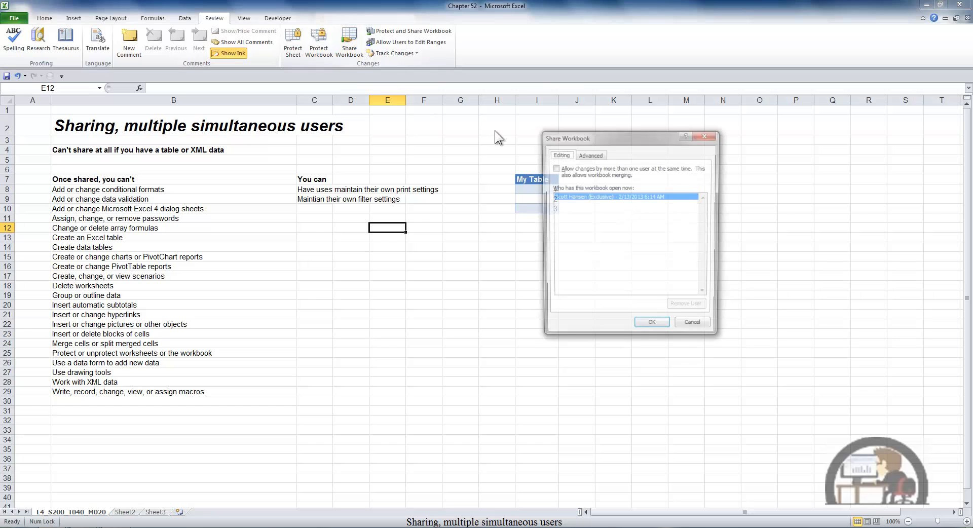
{"action": "left_click", "coordinate": [707, 135]}
{"action": "left_click", "coordinate": [320, 160]}
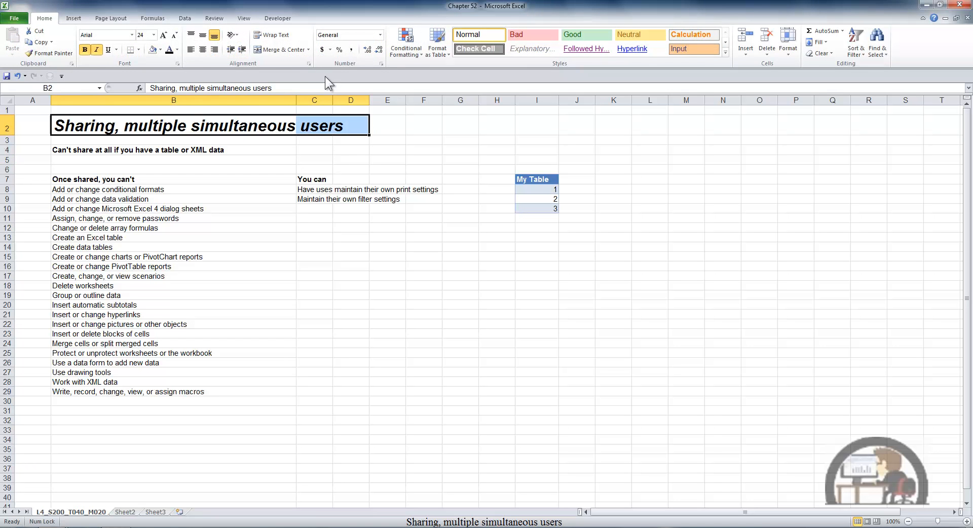
Allow changes by more than one user at the same time in the workbook's sharing settings.
{"action": "left_click", "coordinate": [215, 19]}
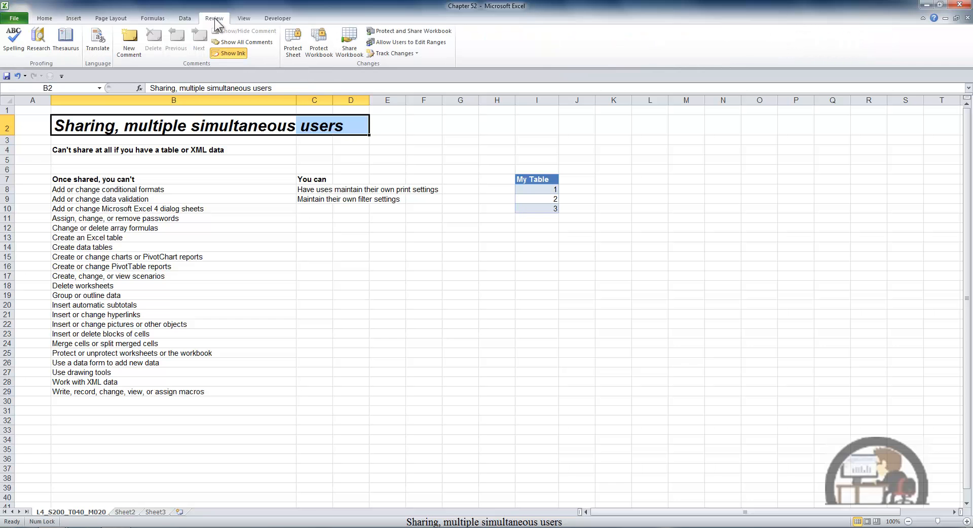
{"action": "left_click", "coordinate": [352, 39]}
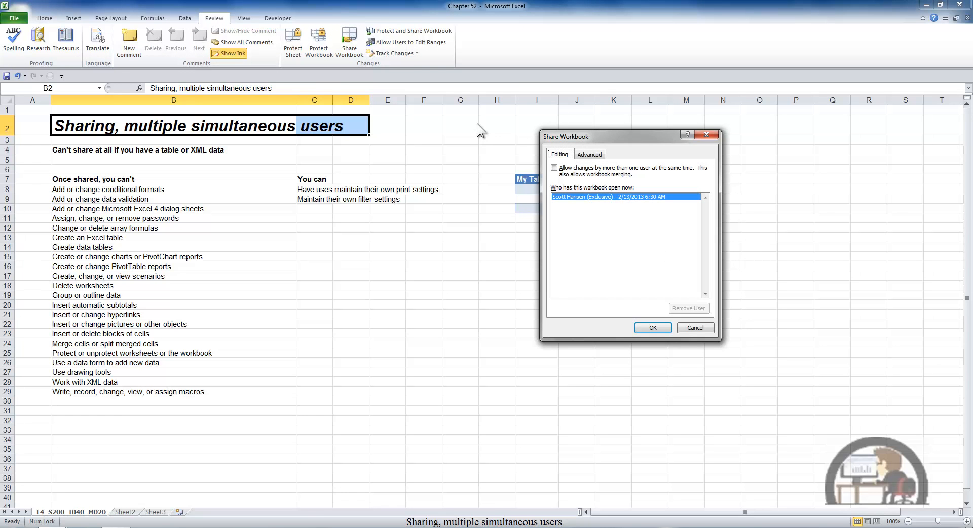
{"action": "left_click", "coordinate": [555, 167]}
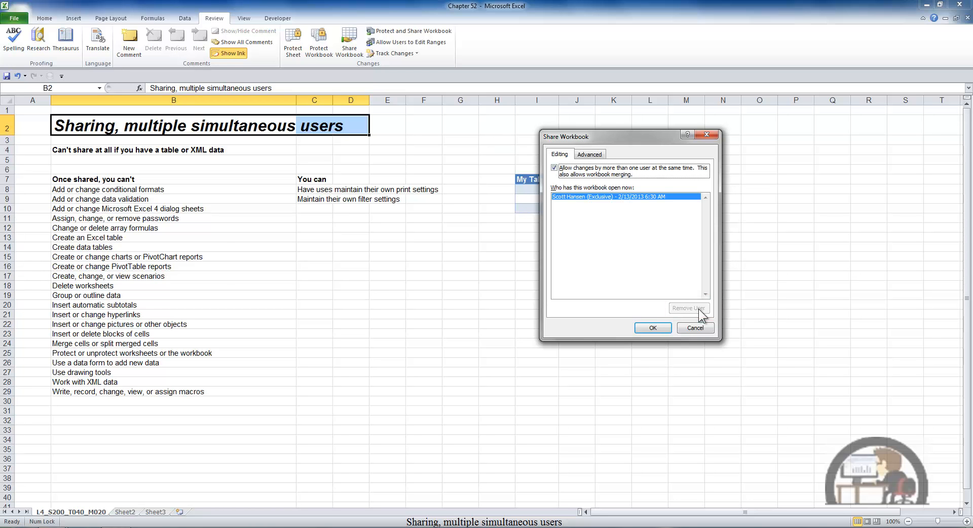
Set changes to update automatically every 15 minutes, just seeing other users' changes, and apply sharing by saving the workbook.
{"action": "left_click", "coordinate": [590, 154]}
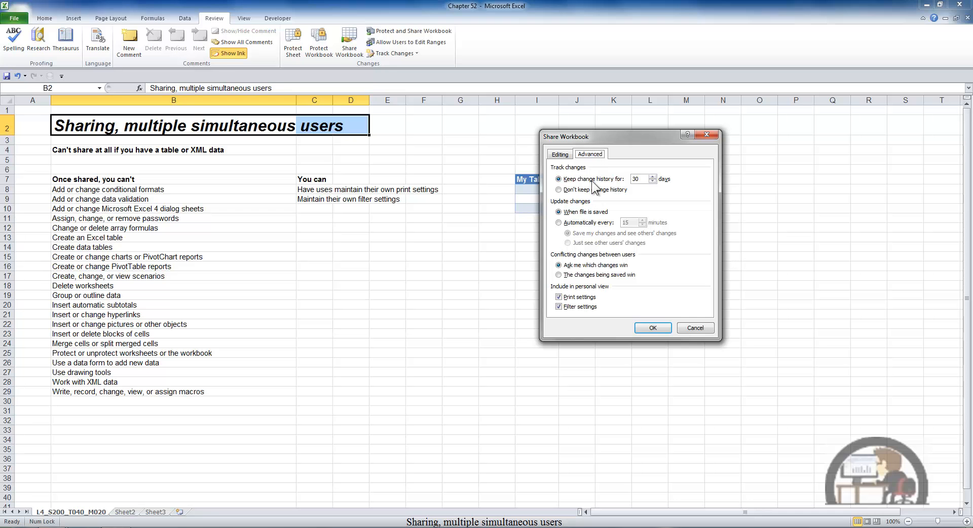
{"action": "left_click", "coordinate": [558, 222]}
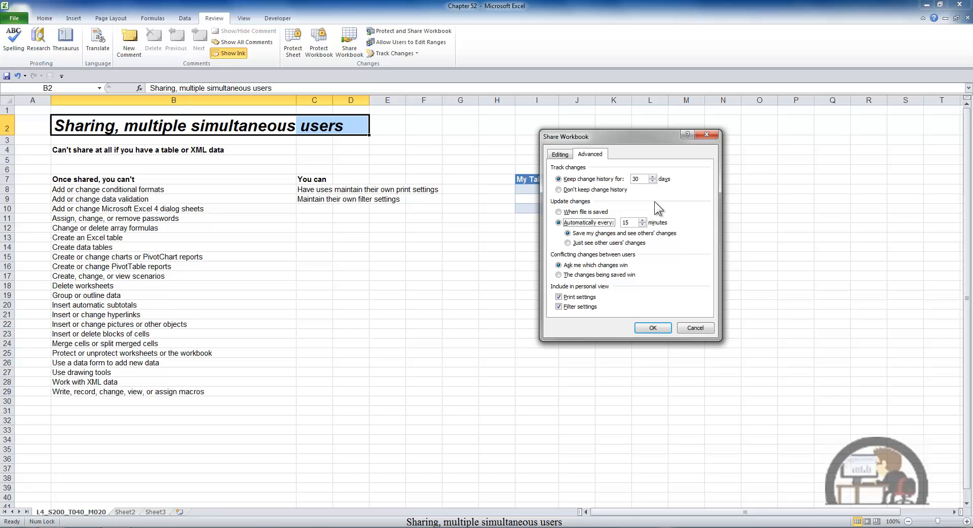
{"action": "left_click", "coordinate": [567, 244]}
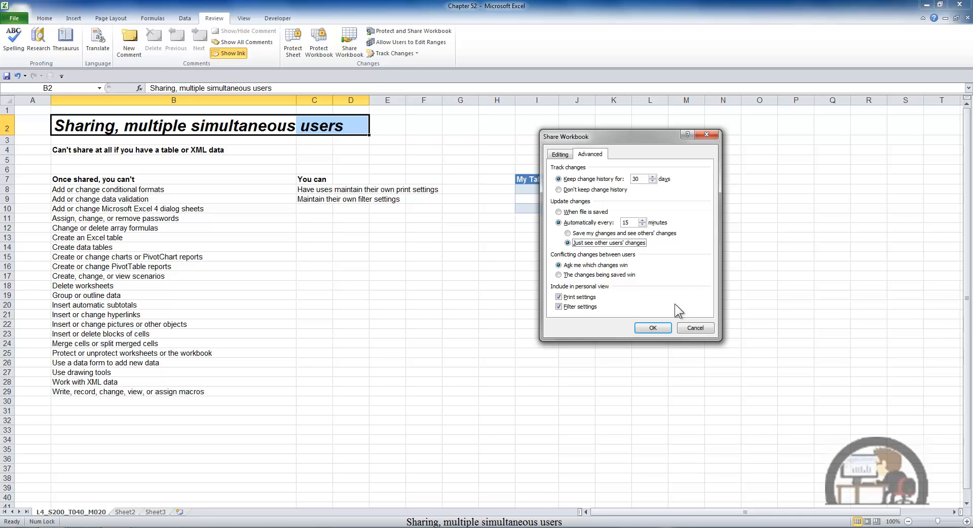
{"action": "left_click", "coordinate": [652, 328]}
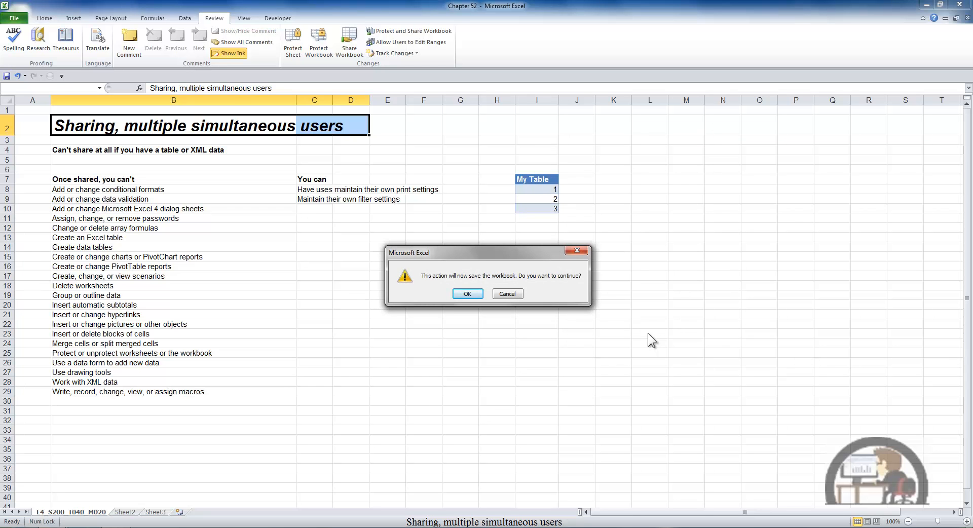
{"action": "left_click", "coordinate": [468, 293]}
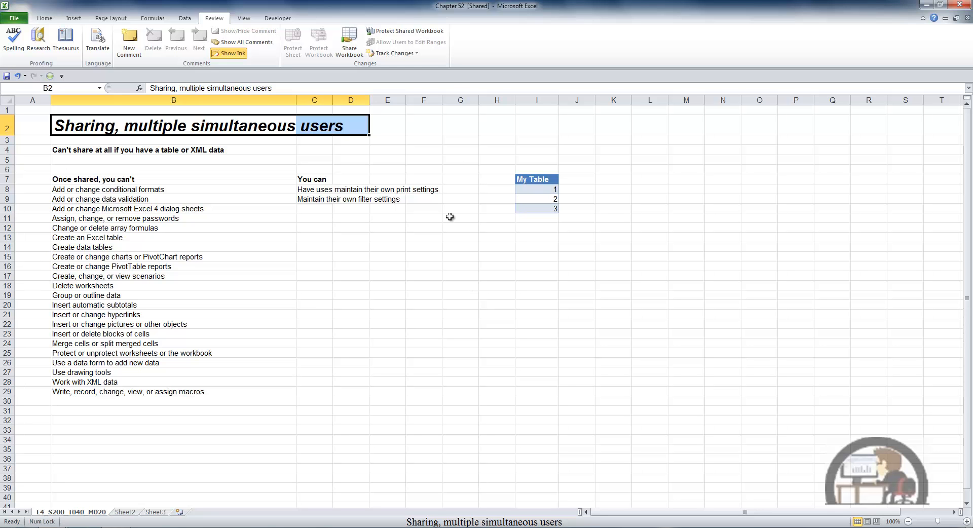
Protect the shared workbook for sharing with track changes.
{"action": "left_click", "coordinate": [409, 31]}
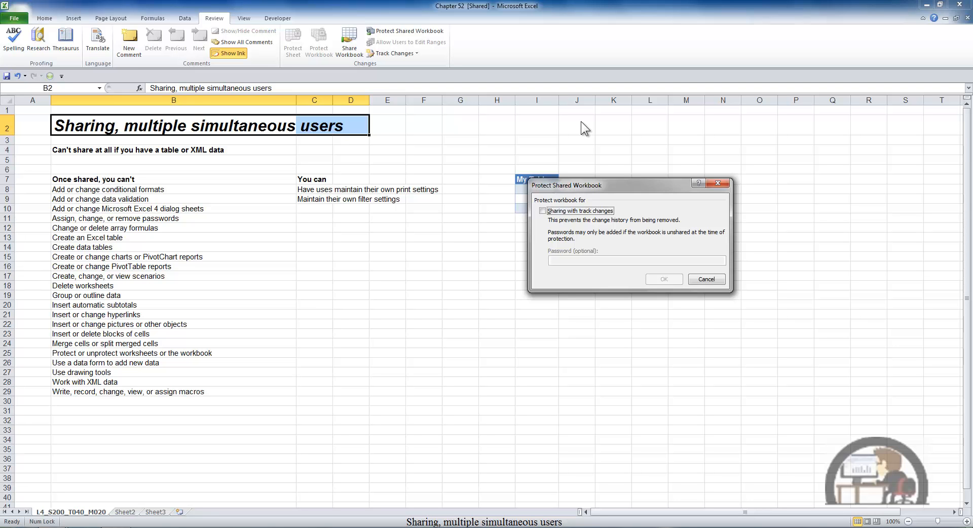
{"action": "key", "text": "space"}
{"action": "left_click", "coordinate": [664, 279]}
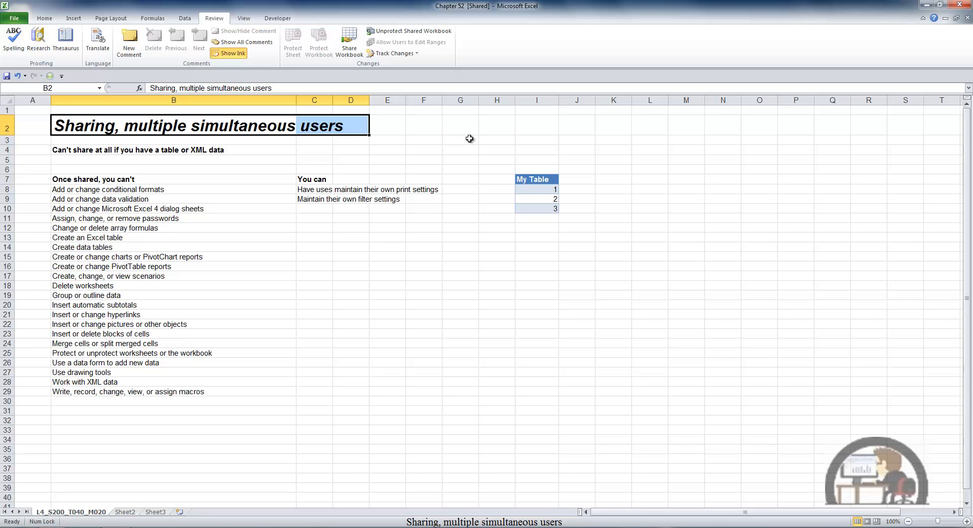
Make the whole "Once shared, you can't" list in B7:B29 bold, including its heading.
{"action": "left_click_drag", "start_coordinate": [200, 181], "coordinate": [189, 391]}
{"action": "key", "text": "ctrl+b"}
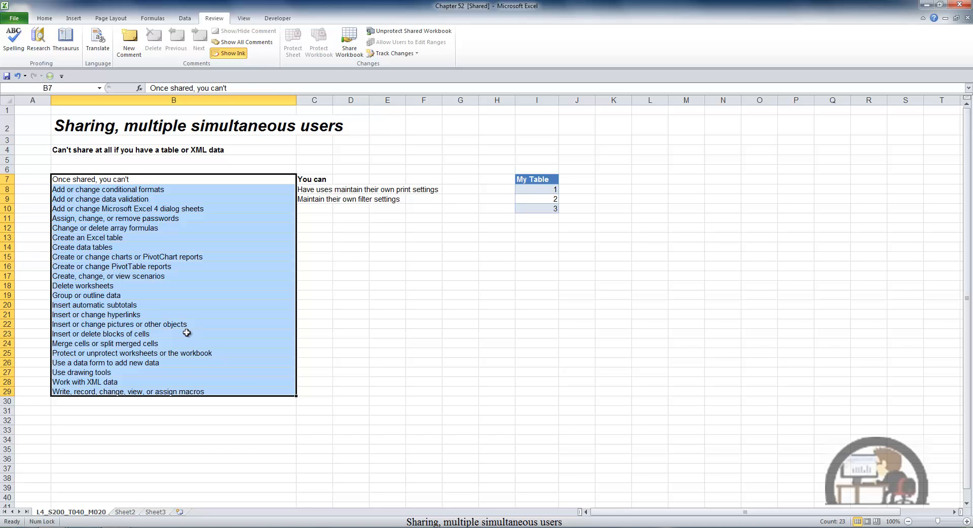
{"action": "key", "text": "ctrl+b"}
Copy "Assign, change, or remove passwords" from B11 and paste it as values into C15.
{"action": "left_click", "coordinate": [106, 220]}
{"action": "key", "text": "ctrl+c"}
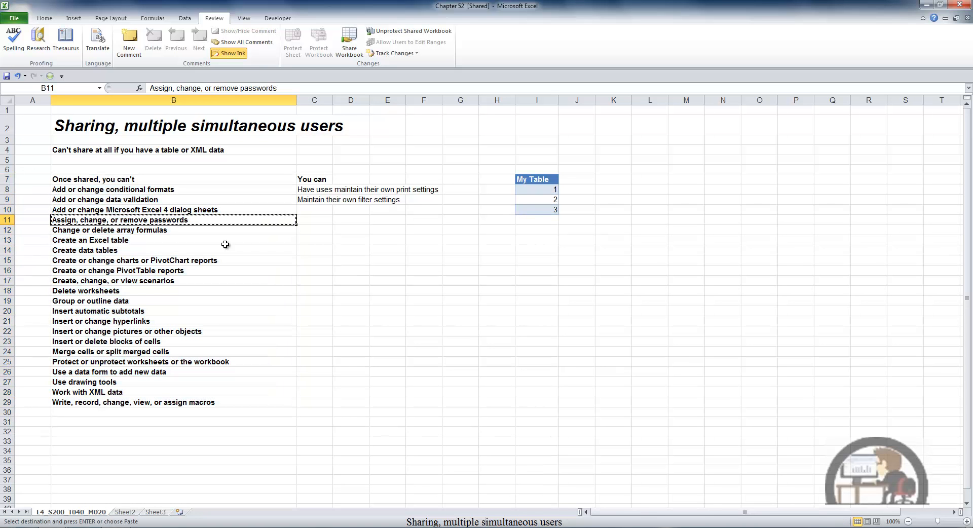
{"action": "right_click", "coordinate": [320, 261]}
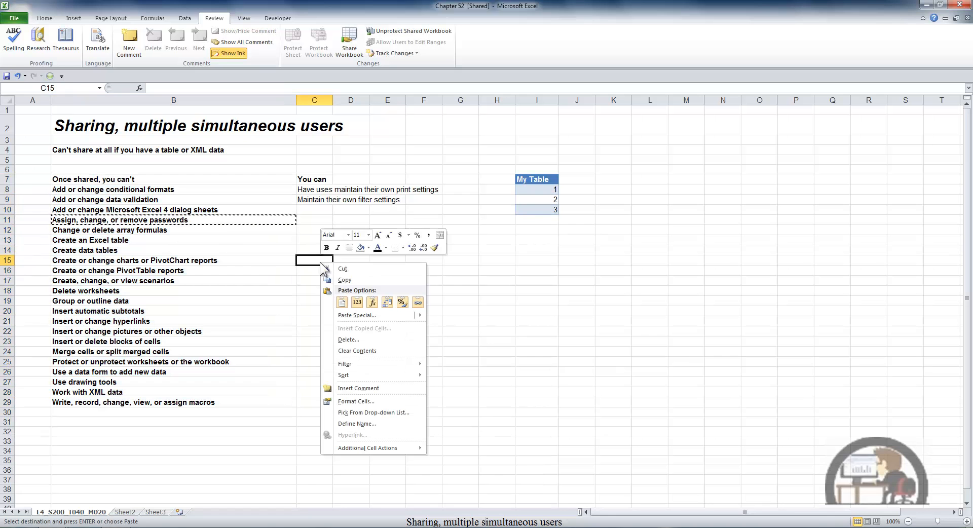
{"action": "left_click", "coordinate": [358, 302]}
Copy "Create data tables" from B14 and paste it as values into C16.
{"action": "left_click", "coordinate": [120, 254]}
{"action": "key", "text": "ctrl+c"}
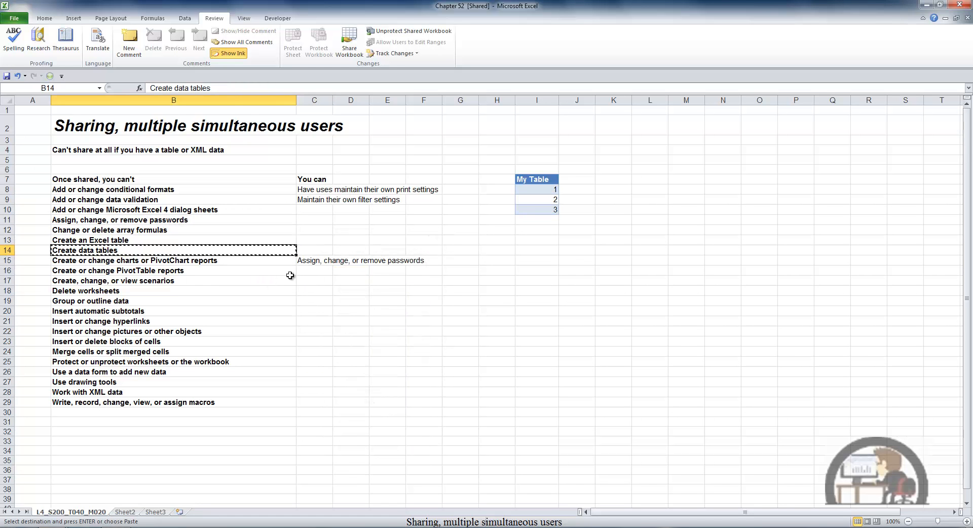
{"action": "left_click", "coordinate": [321, 271]}
{"action": "right_click", "coordinate": [321, 273]}
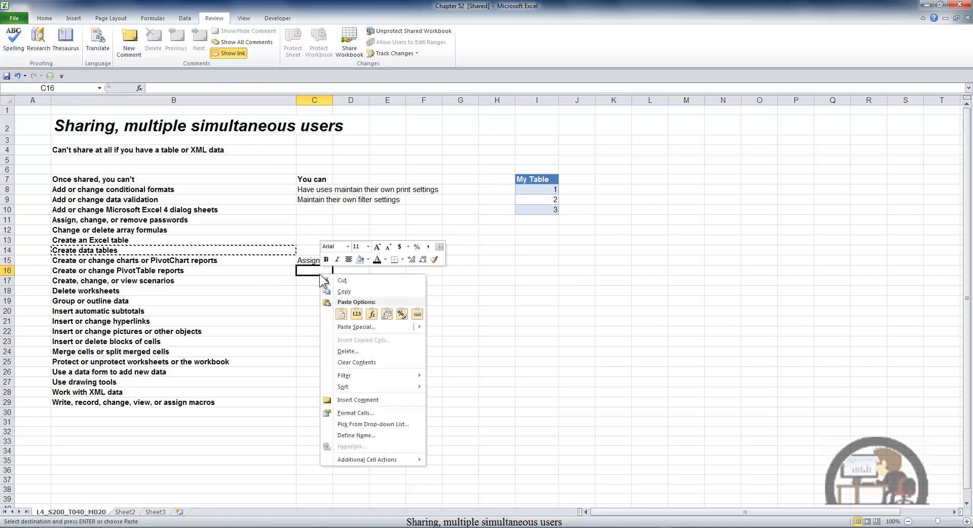
{"action": "left_click", "coordinate": [356, 313]}
Copy "Group or outline data" from B19, paste it into C17 without the bold formatting, and clear the copy selection.
{"action": "left_click", "coordinate": [239, 305]}
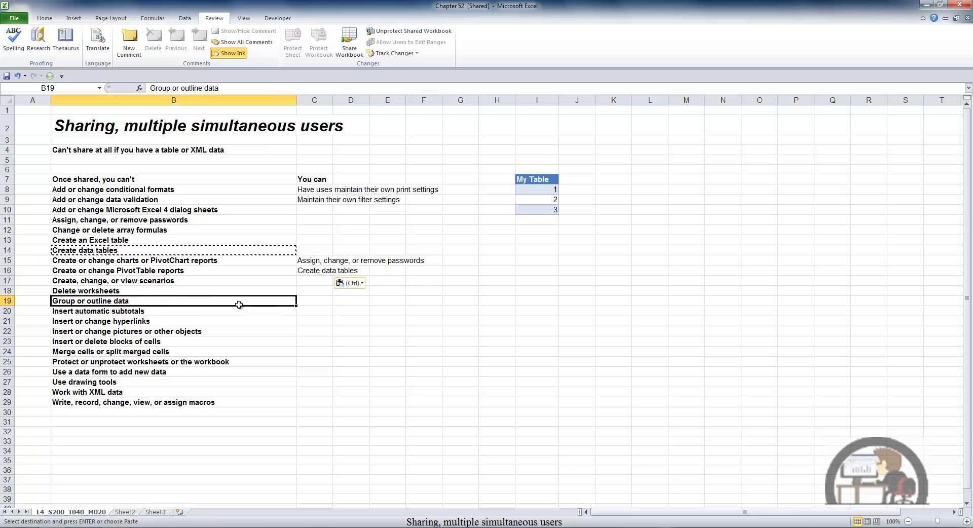
{"action": "key", "text": "ctrl+c"}
{"action": "left_click", "coordinate": [313, 282]}
{"action": "right_click", "coordinate": [311, 281]}
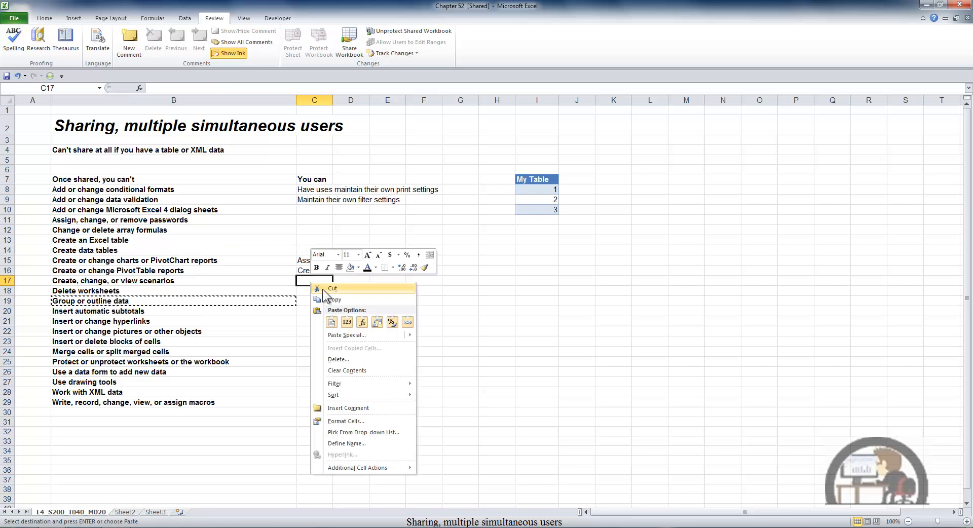
{"action": "left_click", "coordinate": [354, 319]}
{"action": "key", "text": "Escape"}
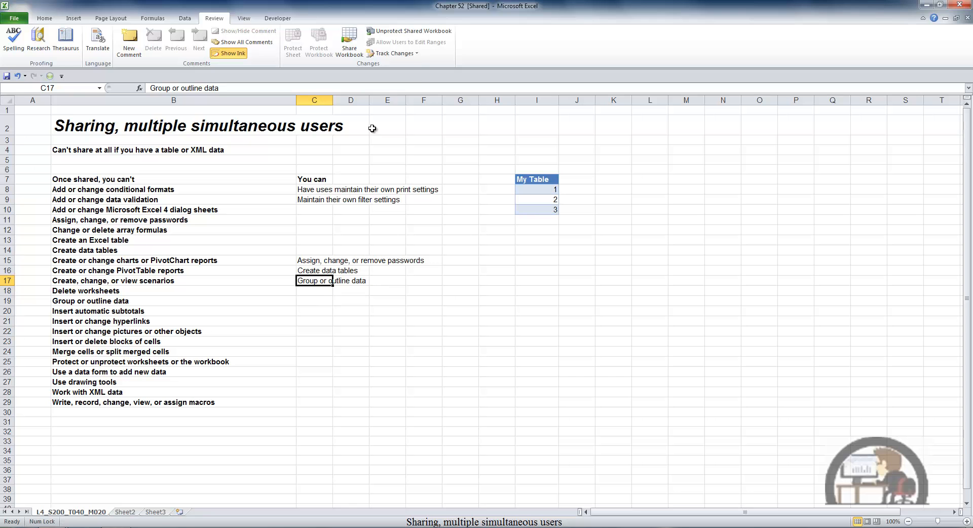
Set up change highlighting for changes since the last save, with the user filter enabled for Everyone.
{"action": "left_click", "coordinate": [406, 53]}
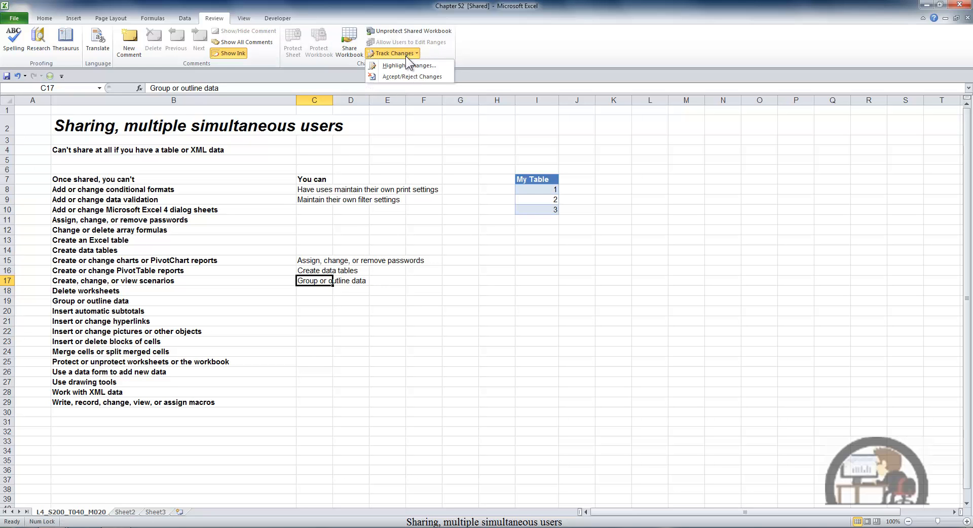
{"action": "left_click", "coordinate": [410, 65]}
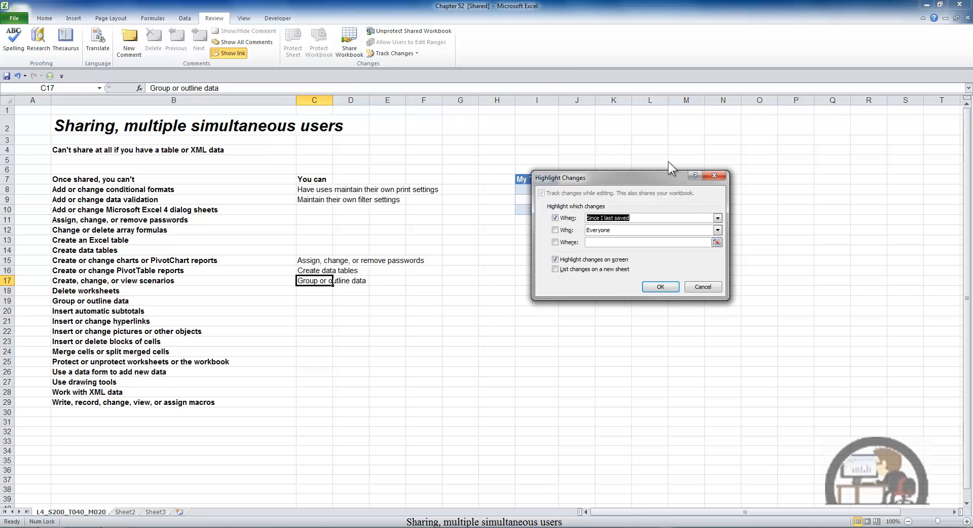
{"action": "left_click", "coordinate": [717, 218]}
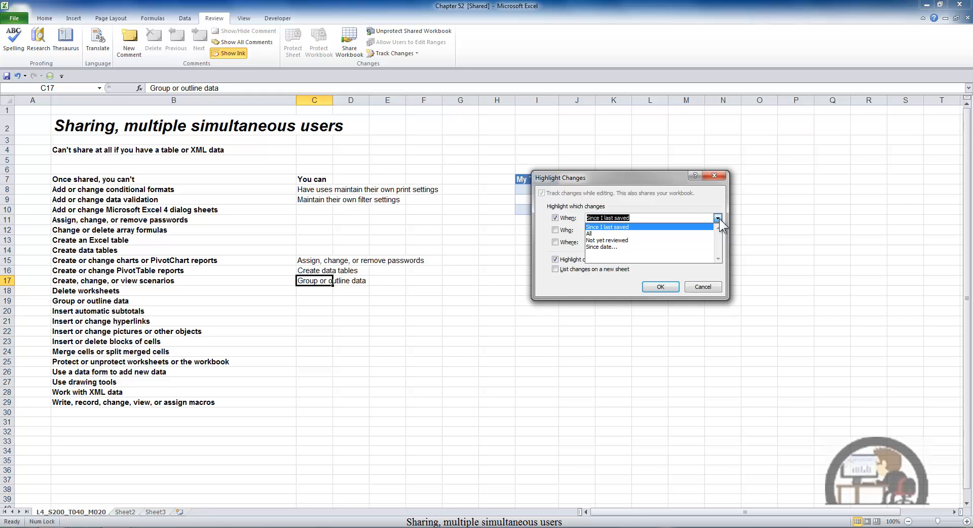
{"action": "left_click", "coordinate": [718, 218]}
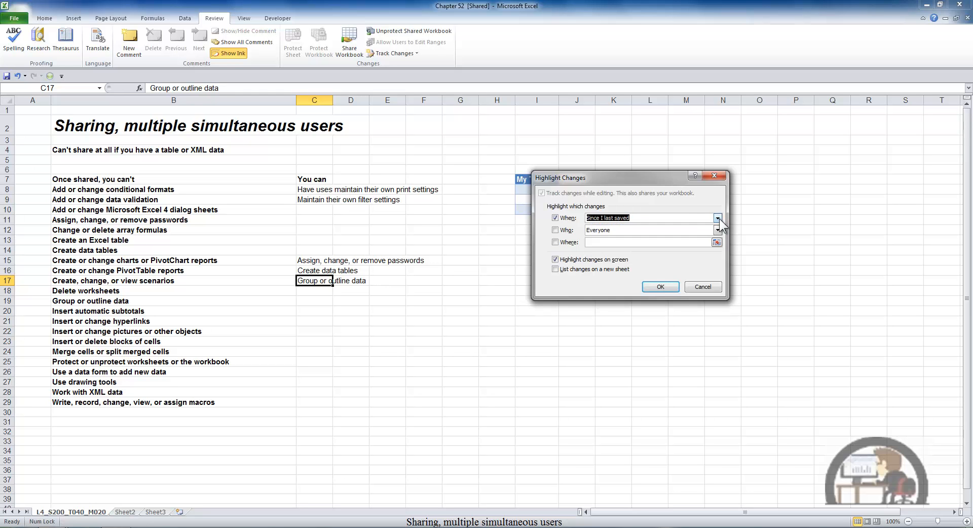
{"action": "left_click", "coordinate": [555, 230]}
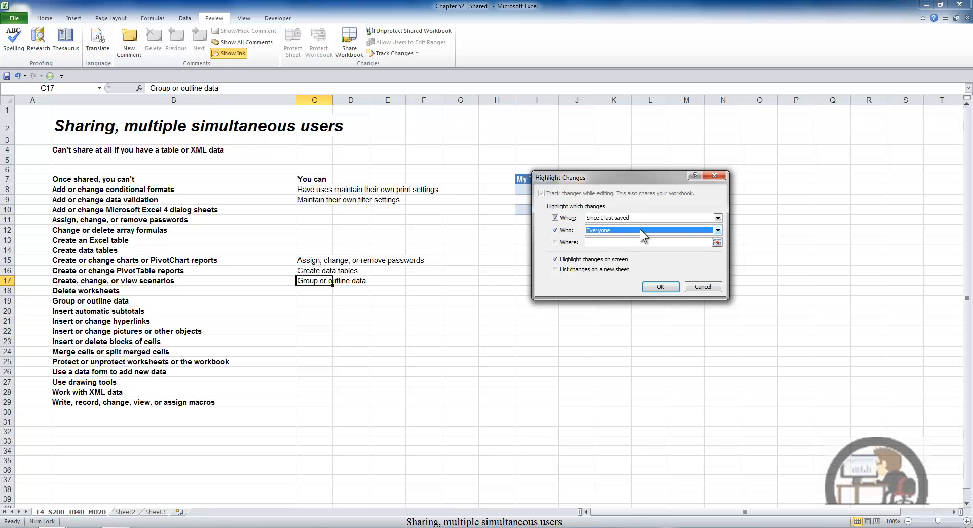
{"action": "left_click", "coordinate": [718, 230]}
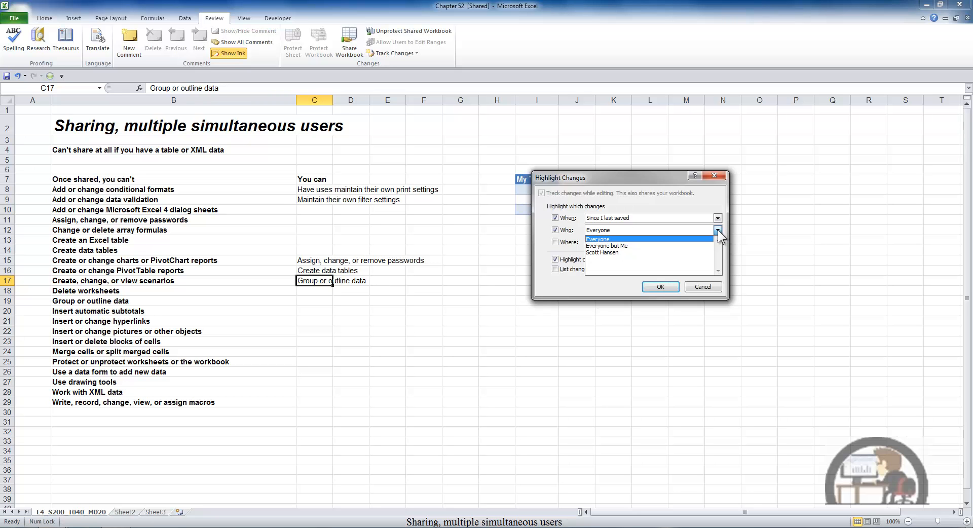
{"action": "left_click", "coordinate": [717, 230]}
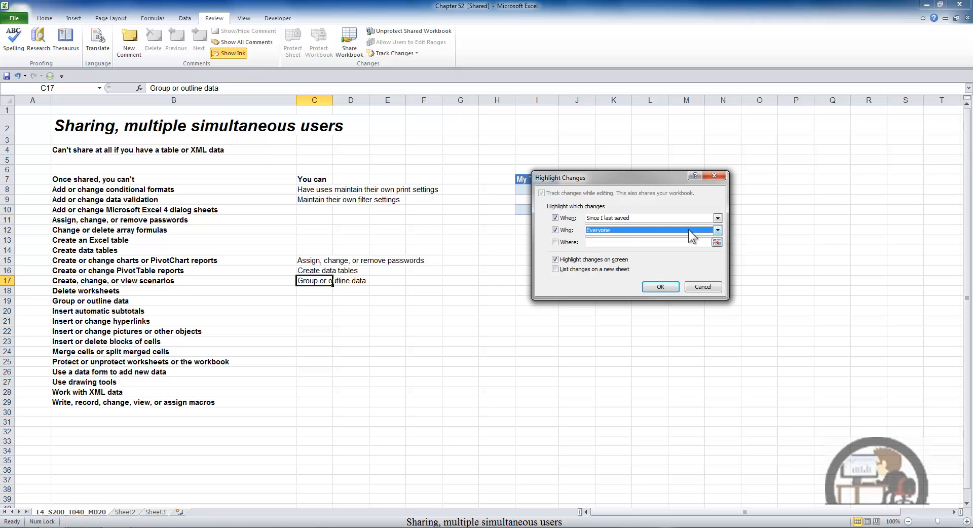
Limit the highlighted changes to A6:F21, also list them on a new sheet, and apply the highlighting.
{"action": "left_click", "coordinate": [554, 243]}
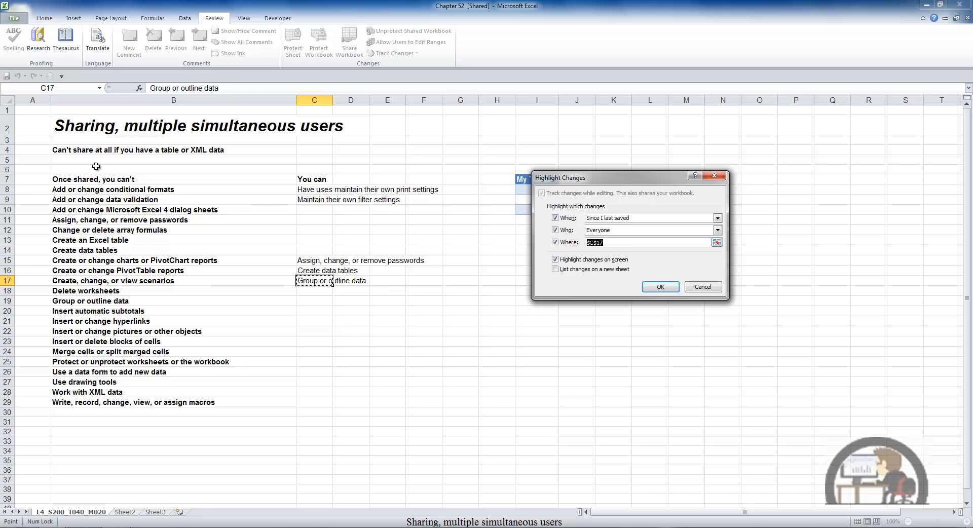
{"action": "left_click_drag", "start_coordinate": [43, 168], "coordinate": [428, 322]}
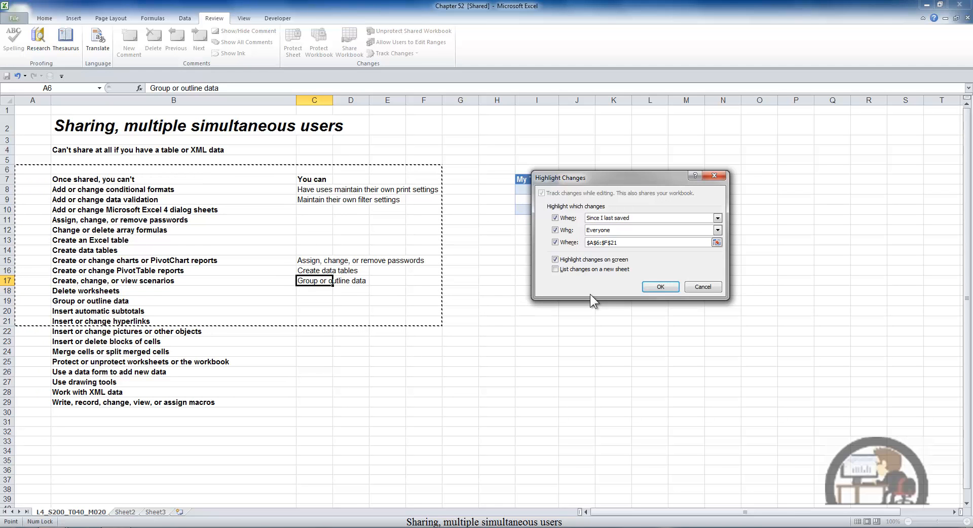
{"action": "left_click", "coordinate": [556, 269]}
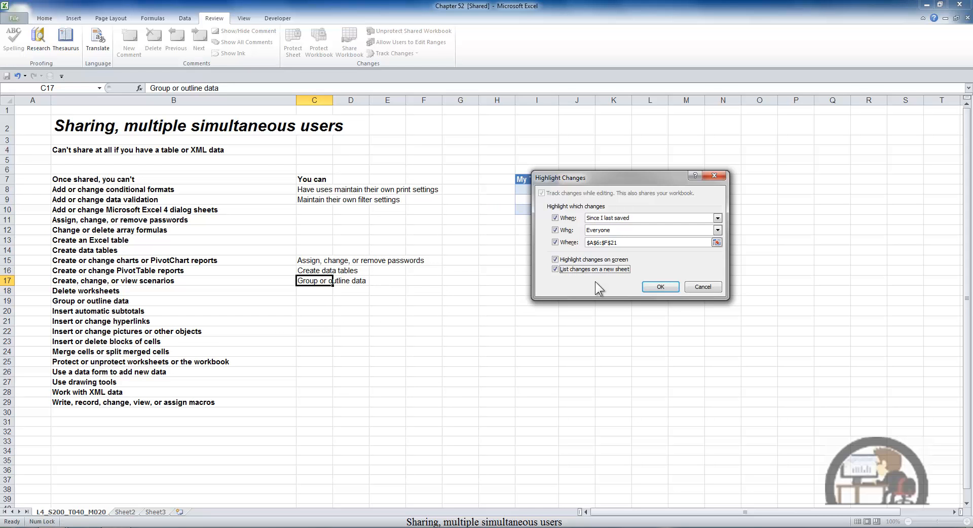
{"action": "left_click", "coordinate": [660, 287]}
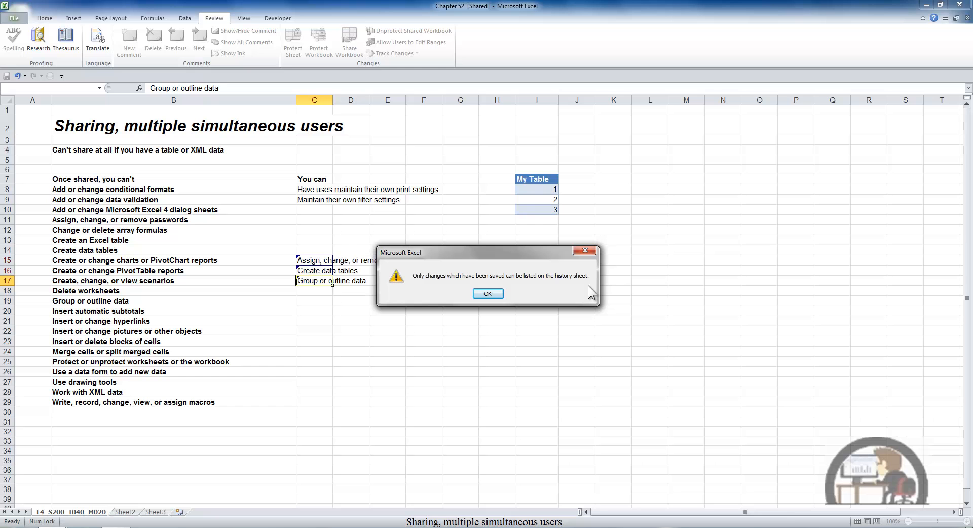
Save the workbook, and highlight all changes by everyone in A6:F21 with the changes also listed on a new sheet.
{"action": "left_click", "coordinate": [494, 294]}
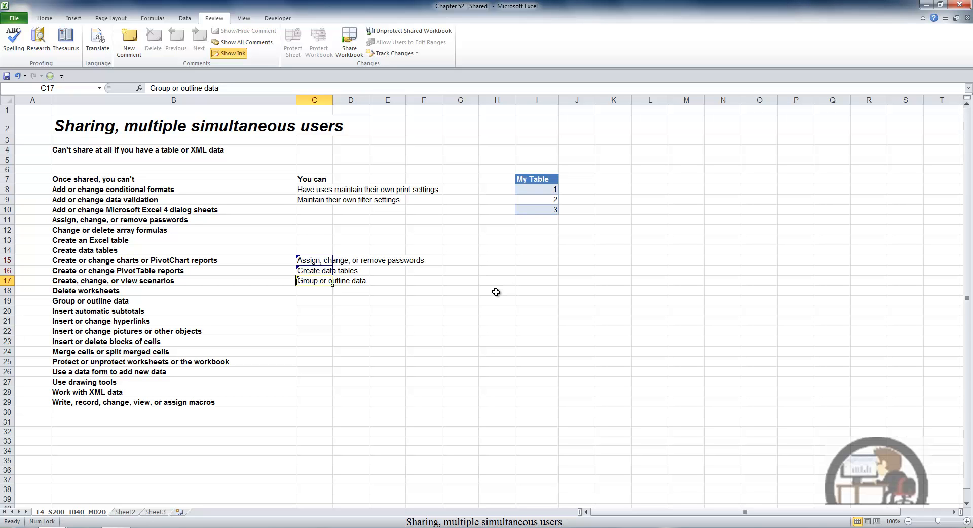
{"action": "left_click", "coordinate": [7, 76]}
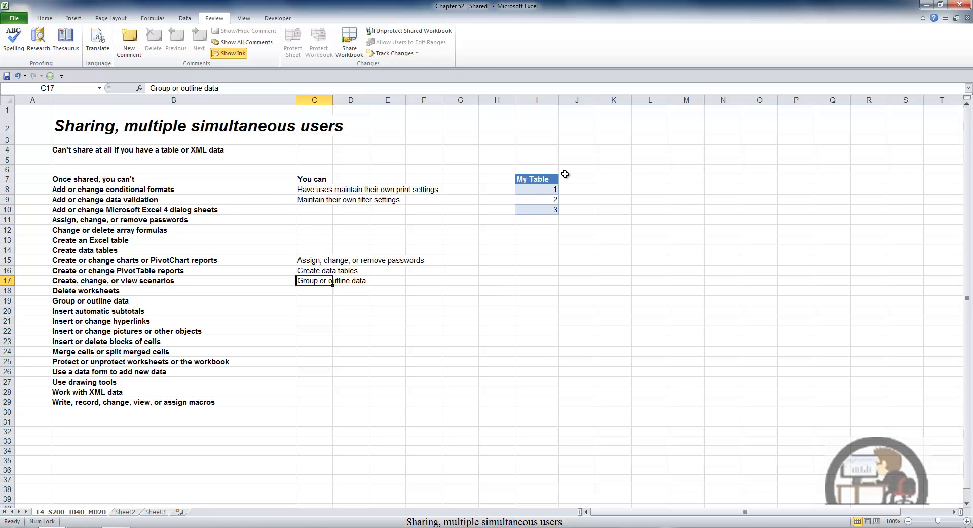
{"action": "left_click", "coordinate": [406, 52]}
{"action": "left_click", "coordinate": [415, 65]}
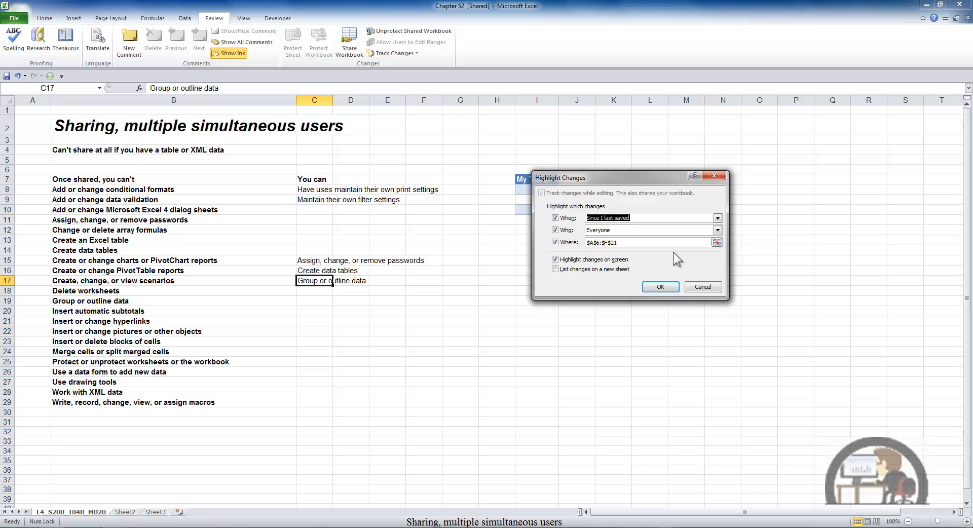
{"action": "left_click", "coordinate": [716, 218]}
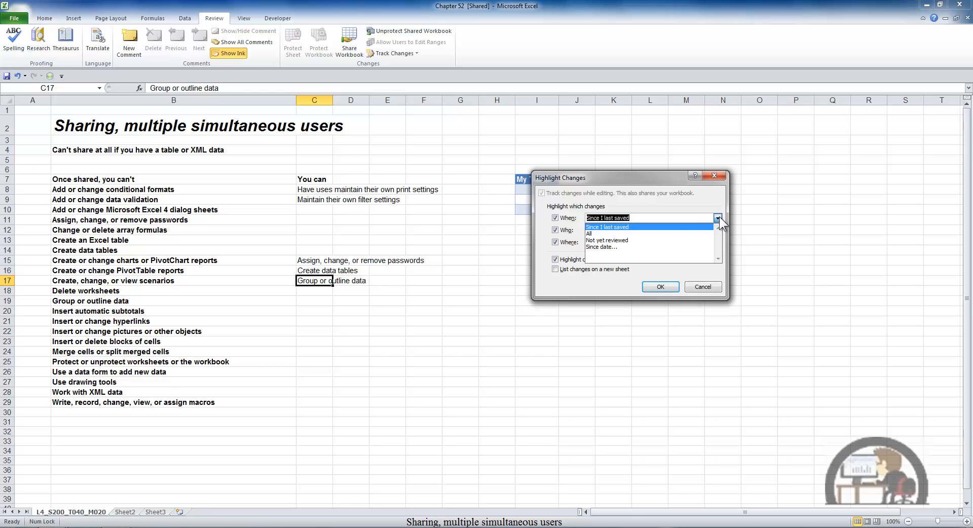
{"action": "left_click", "coordinate": [660, 234]}
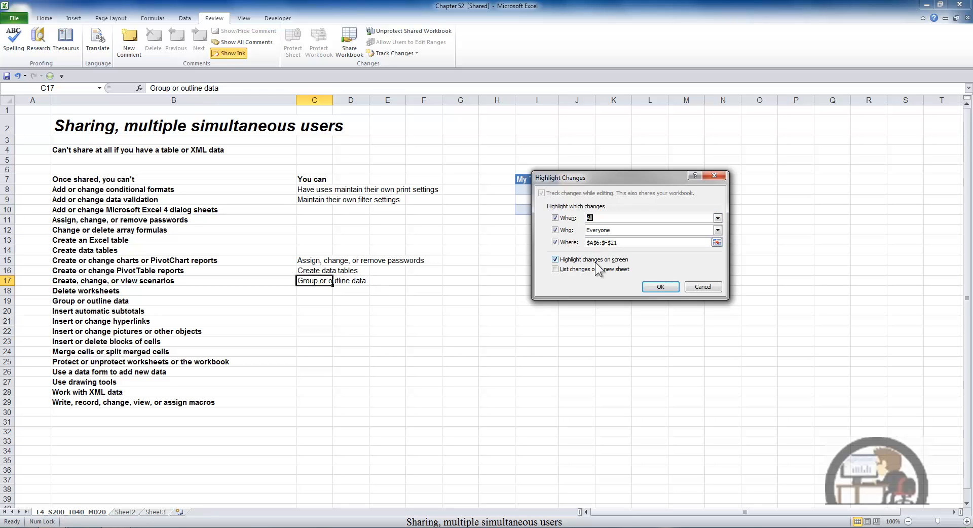
{"action": "left_click", "coordinate": [555, 269]}
{"action": "left_click", "coordinate": [660, 287]}
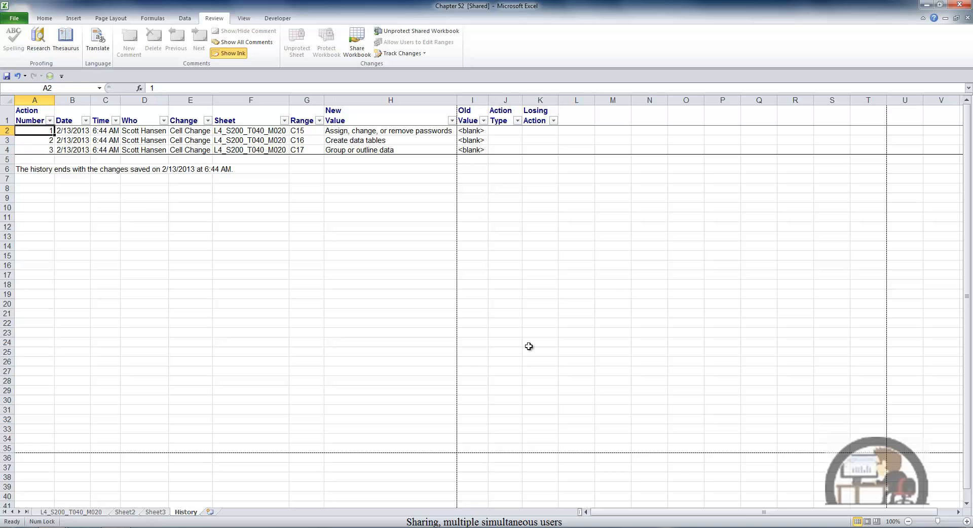
Review everyone's not-yet-reviewed changes in A6:F21 of sheet L4_S200_T040_M020, accepting the C15 change and rejecting those in C16 and C17.
{"action": "left_click", "coordinate": [77, 513]}
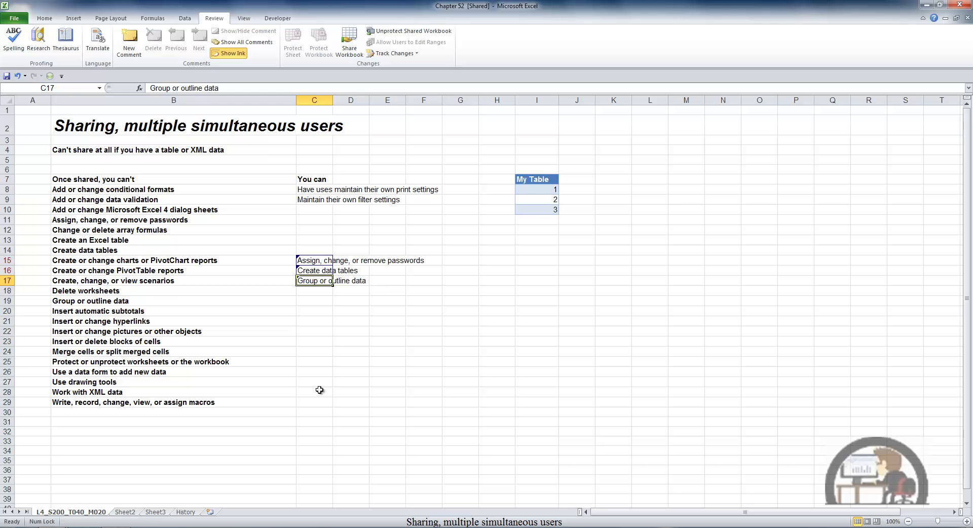
{"action": "mouse_move", "coordinate": [297, 257]}
{"action": "left_click", "coordinate": [404, 54]}
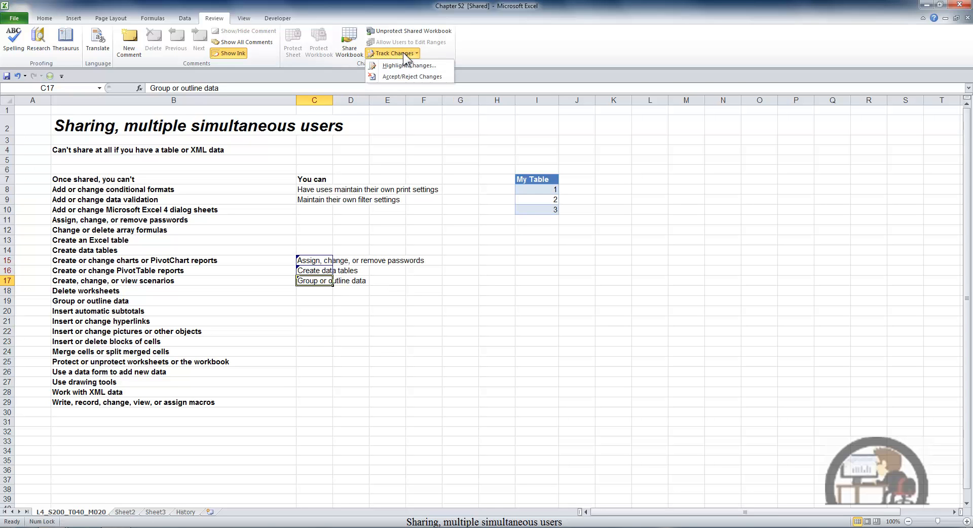
{"action": "left_click", "coordinate": [418, 77]}
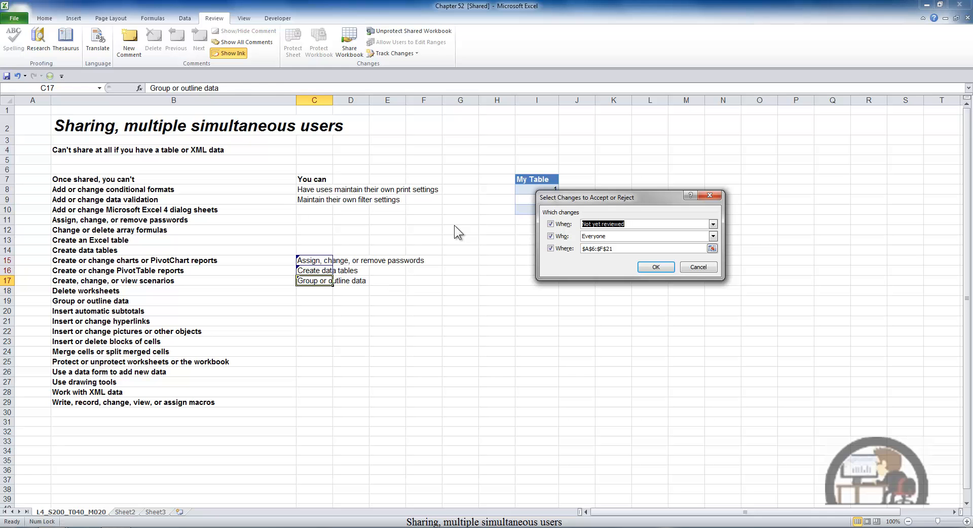
{"action": "left_click", "coordinate": [653, 266]}
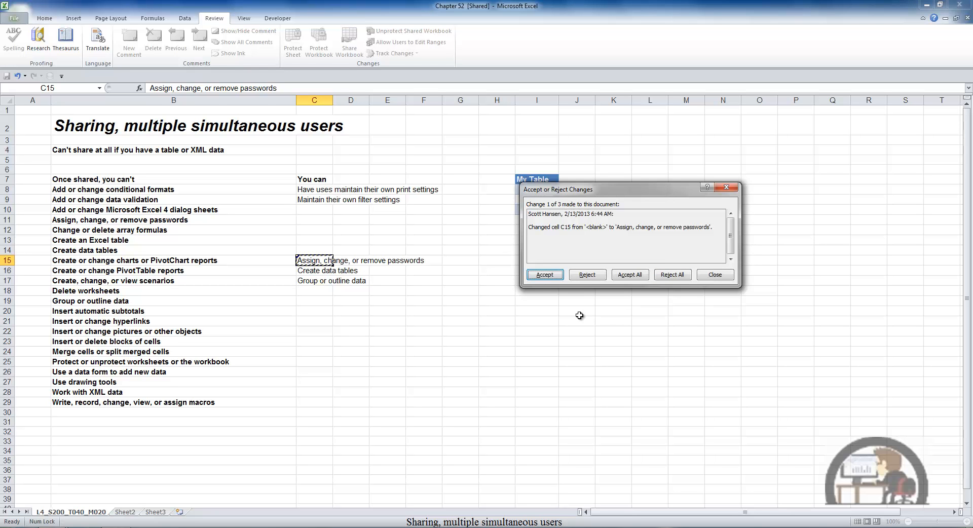
{"action": "left_click", "coordinate": [553, 274]}
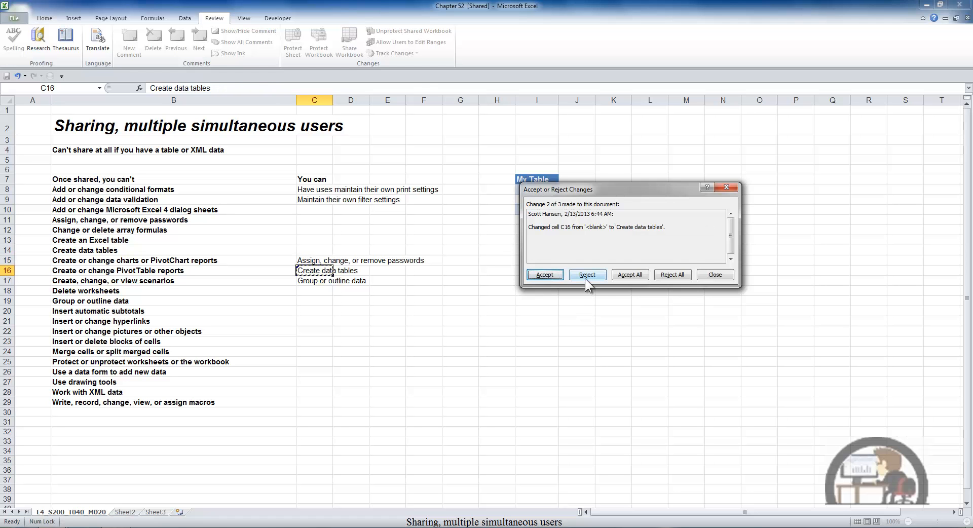
{"action": "left_click", "coordinate": [587, 275]}
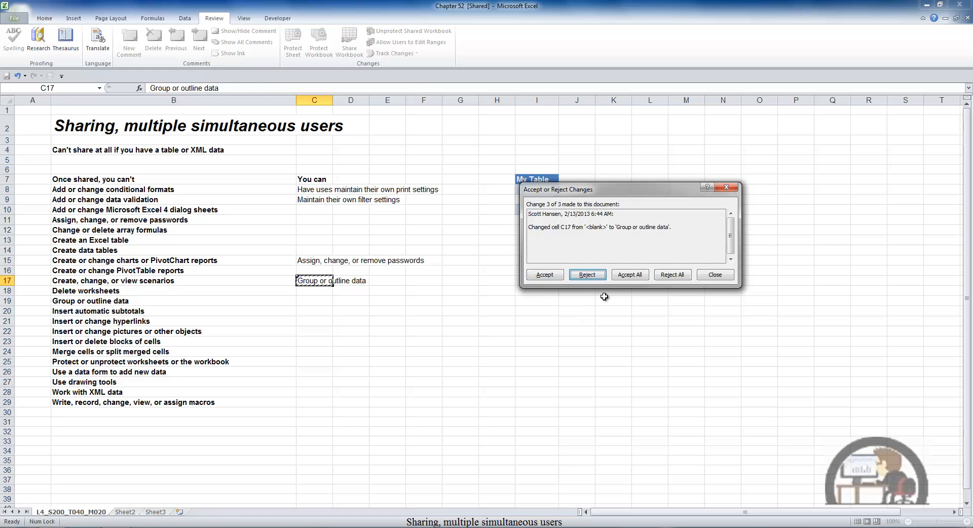
{"action": "left_click", "coordinate": [589, 274]}
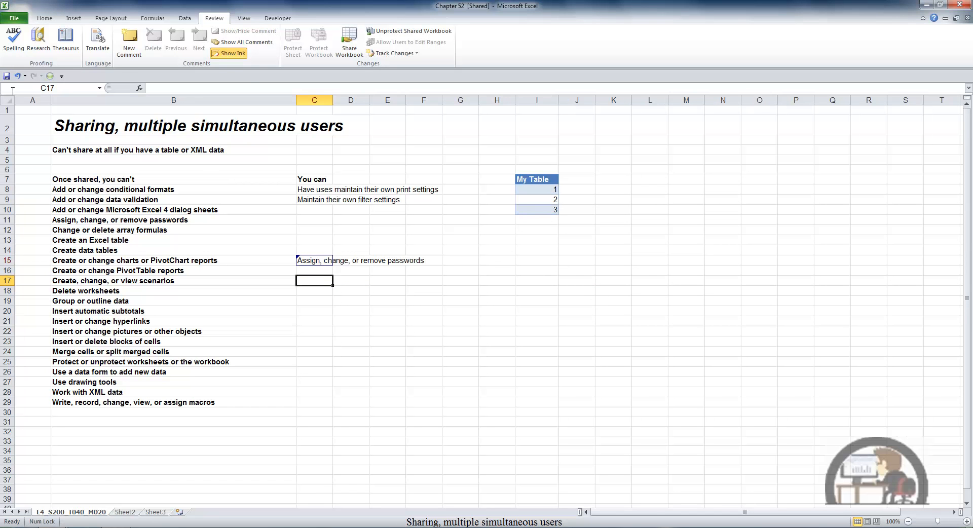
Save the workbook and turn off the on-screen highlighting of tracked changes.
{"action": "left_click", "coordinate": [6, 76]}
{"action": "left_click", "coordinate": [401, 54]}
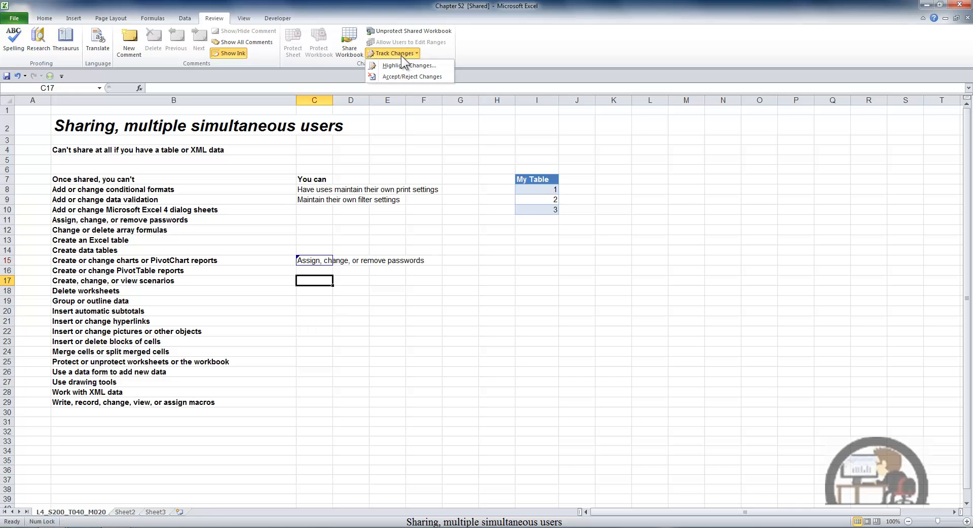
{"action": "left_click", "coordinate": [409, 66]}
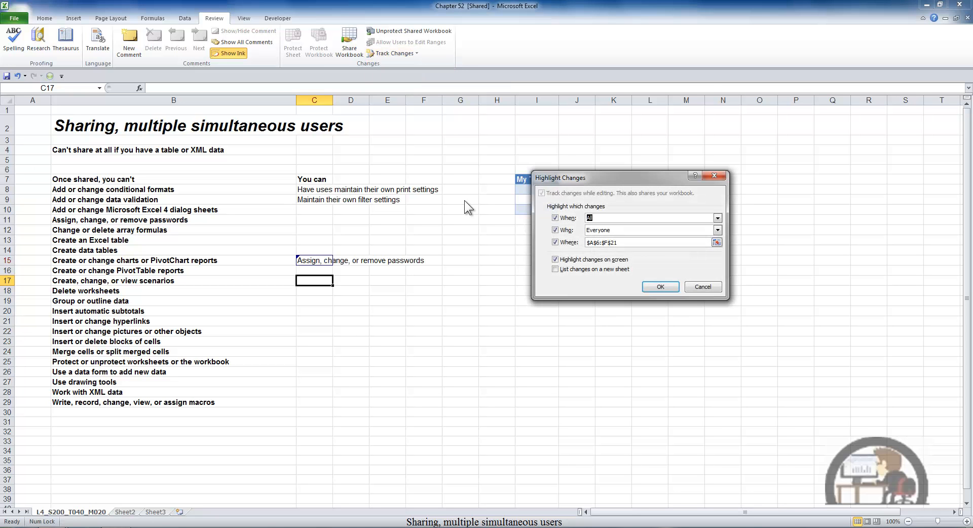
{"action": "left_click", "coordinate": [556, 260]}
{"action": "left_click", "coordinate": [656, 285]}
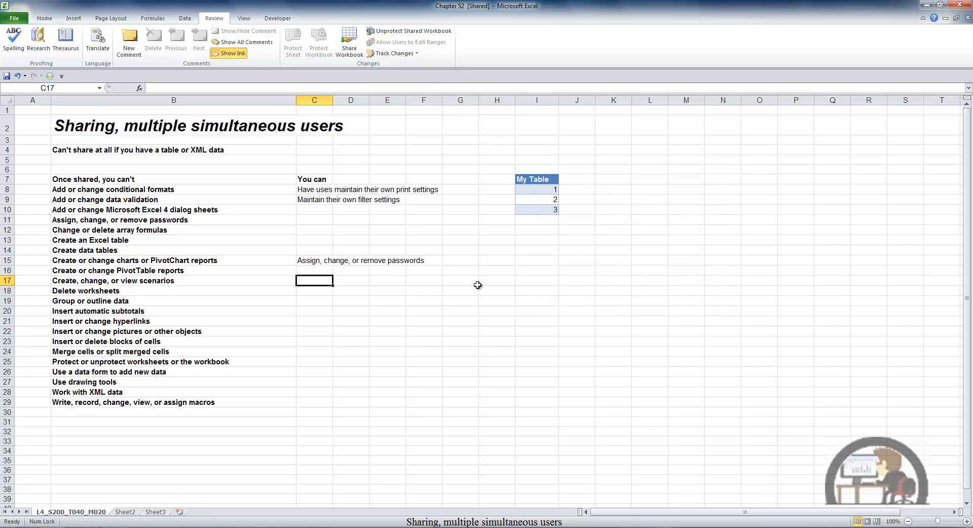
Remove the workbook from shared use by disallowing simultaneous changes by more than one user, making it exclusive.
{"action": "left_click", "coordinate": [350, 43]}
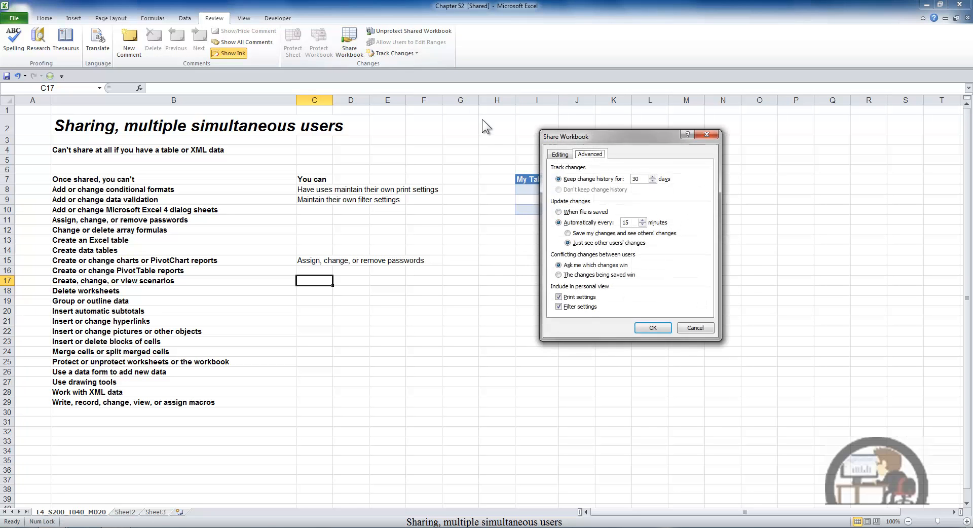
{"action": "left_click", "coordinate": [559, 154]}
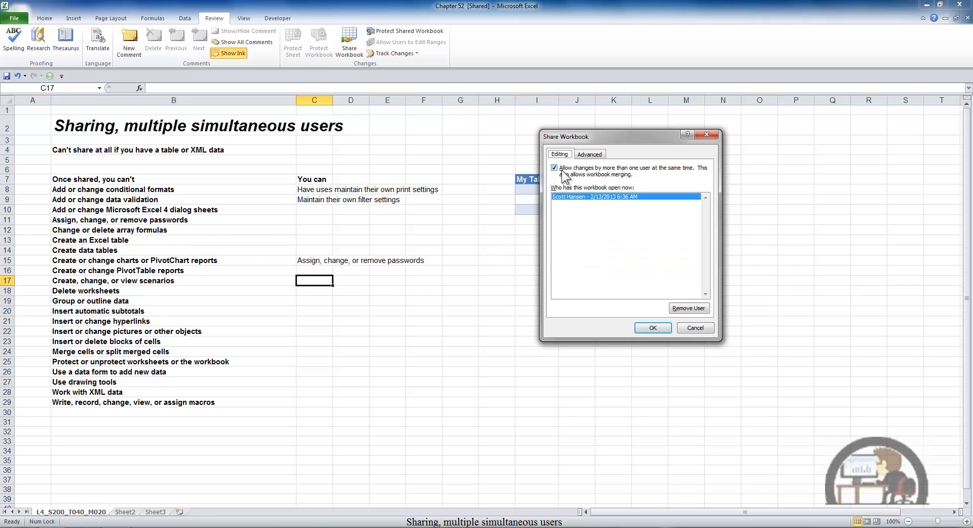
{"action": "left_click", "coordinate": [571, 177]}
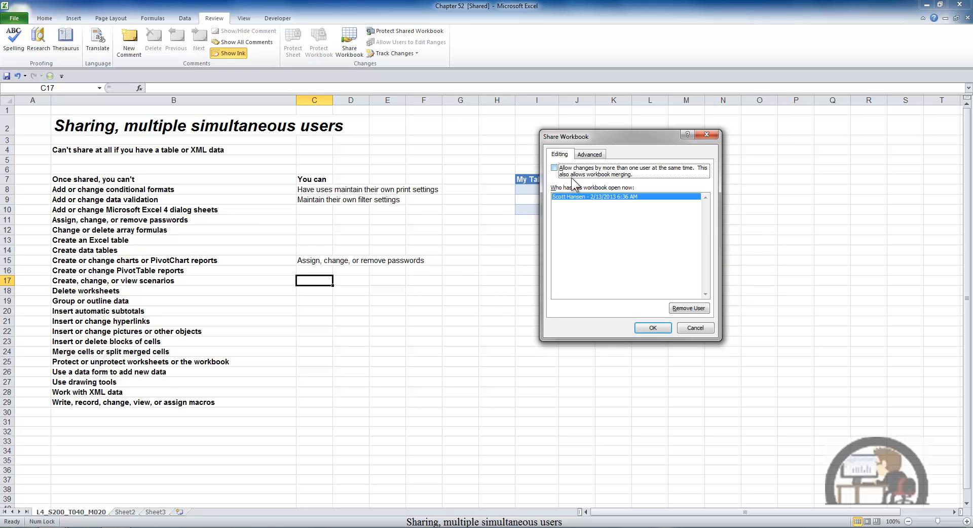
{"action": "left_click", "coordinate": [650, 327]}
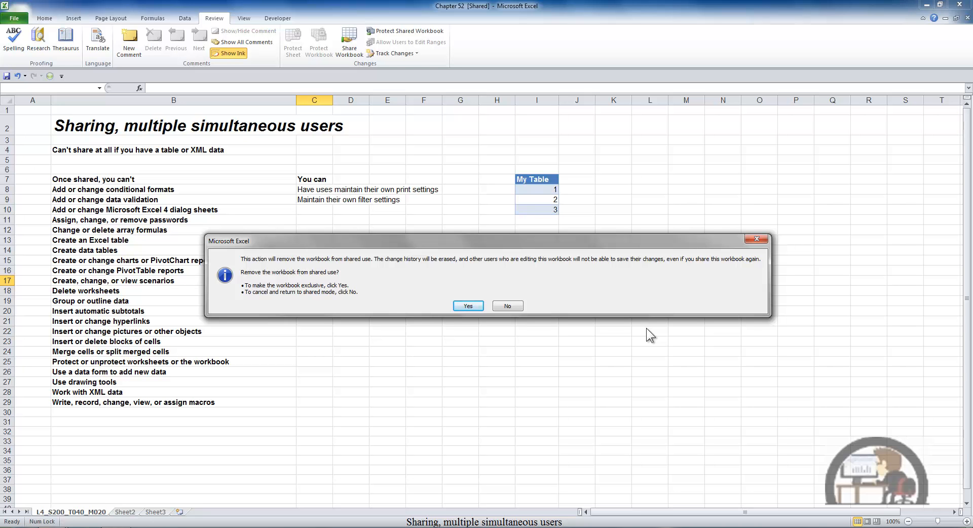
{"action": "key", "text": "Return"}
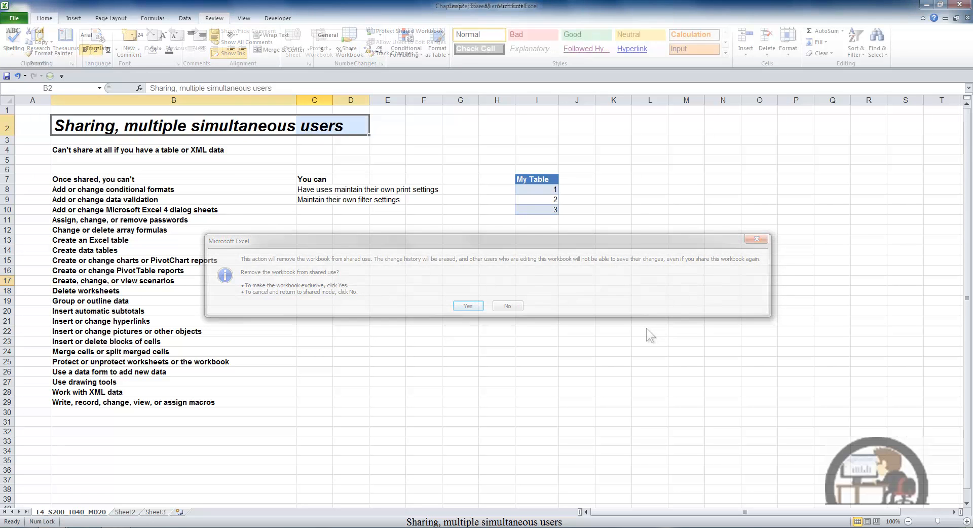